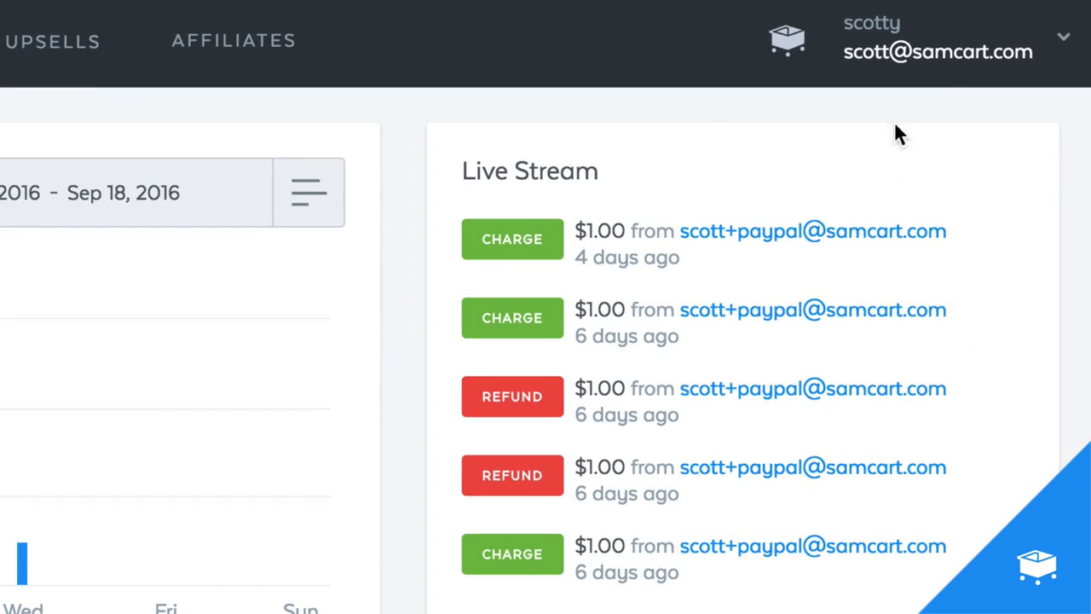
- Open the marketplace's integration settings and start adding Stripe as a new payment processor
left_click(1003, 32)
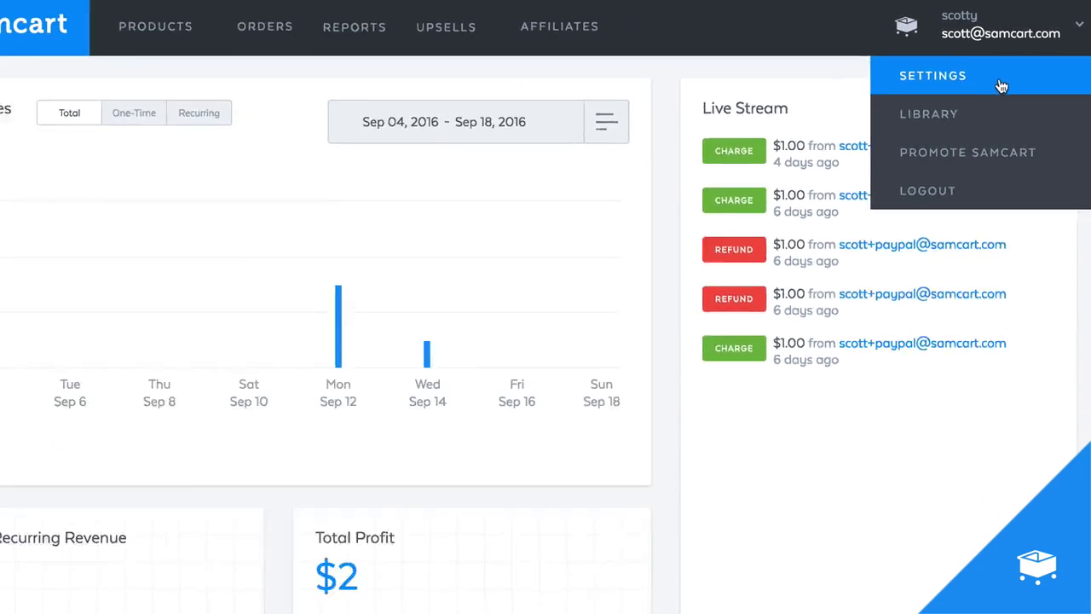
left_click(938, 137)
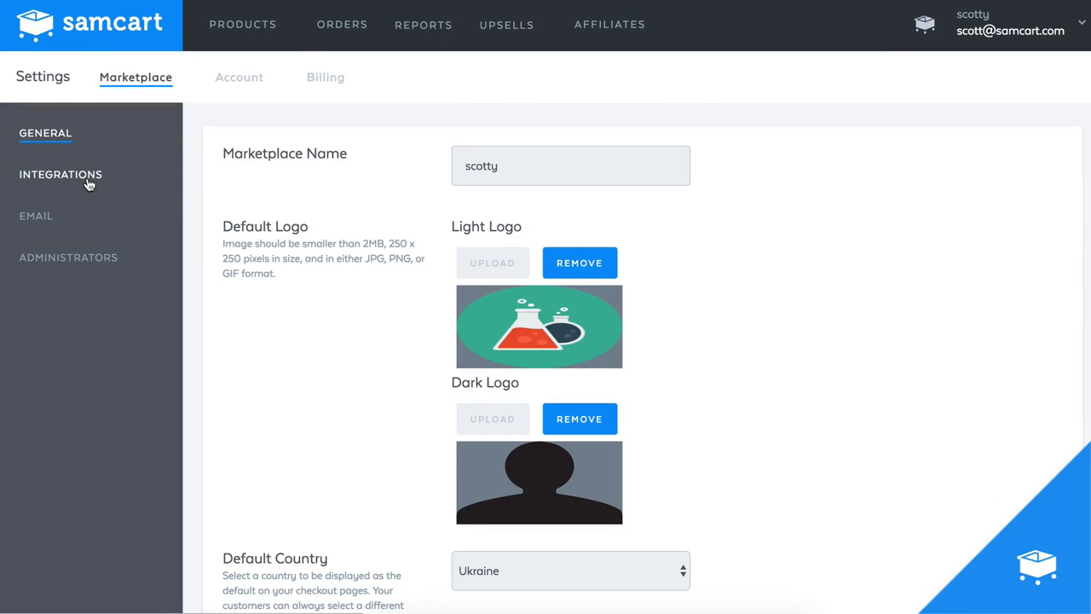
left_click(60, 175)
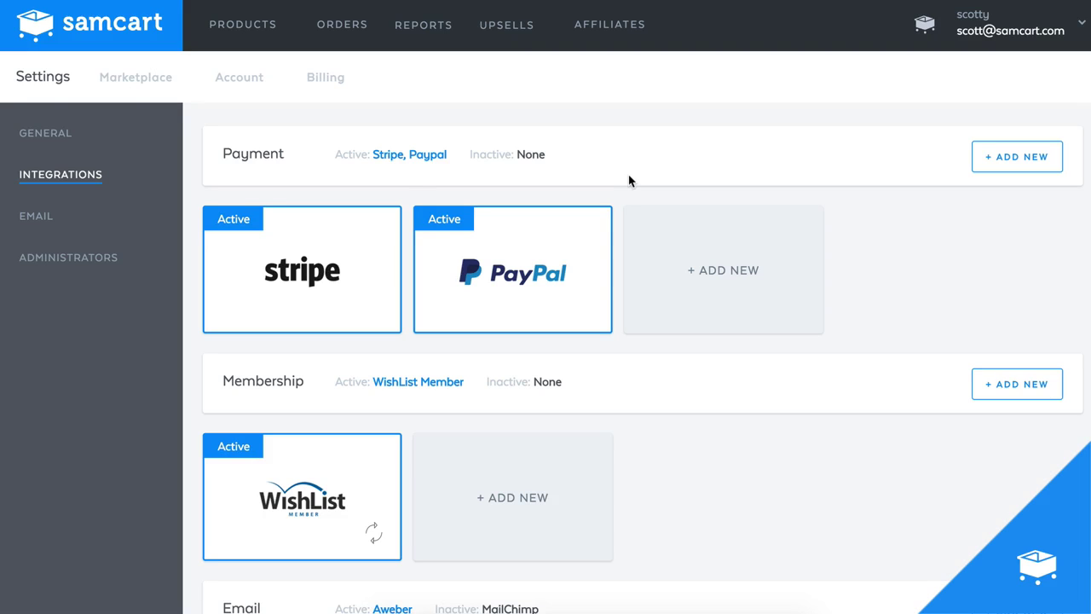
left_click(723, 290)
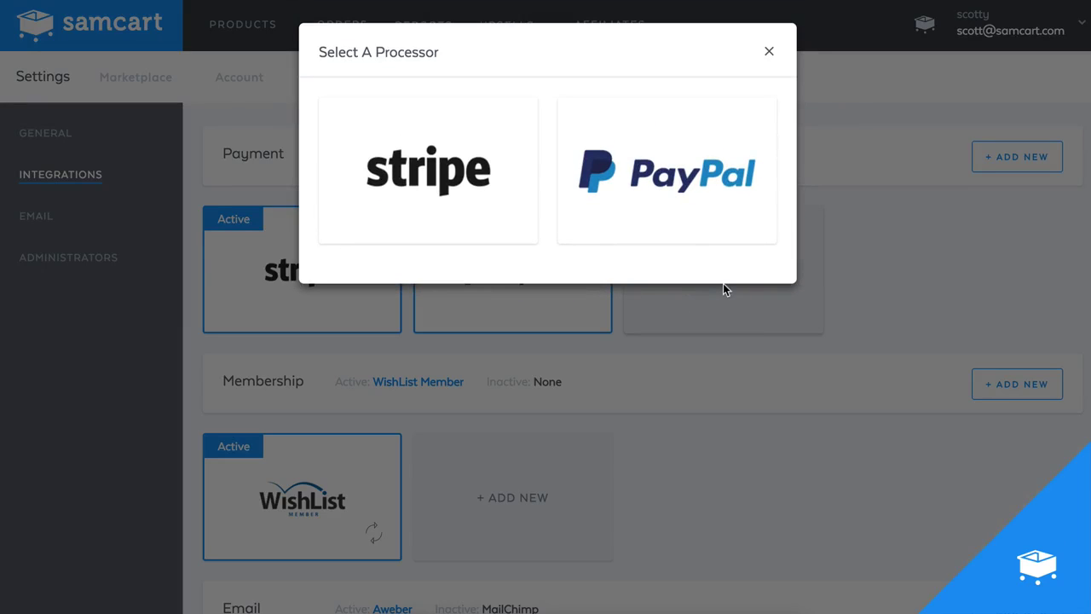
left_click(470, 212)
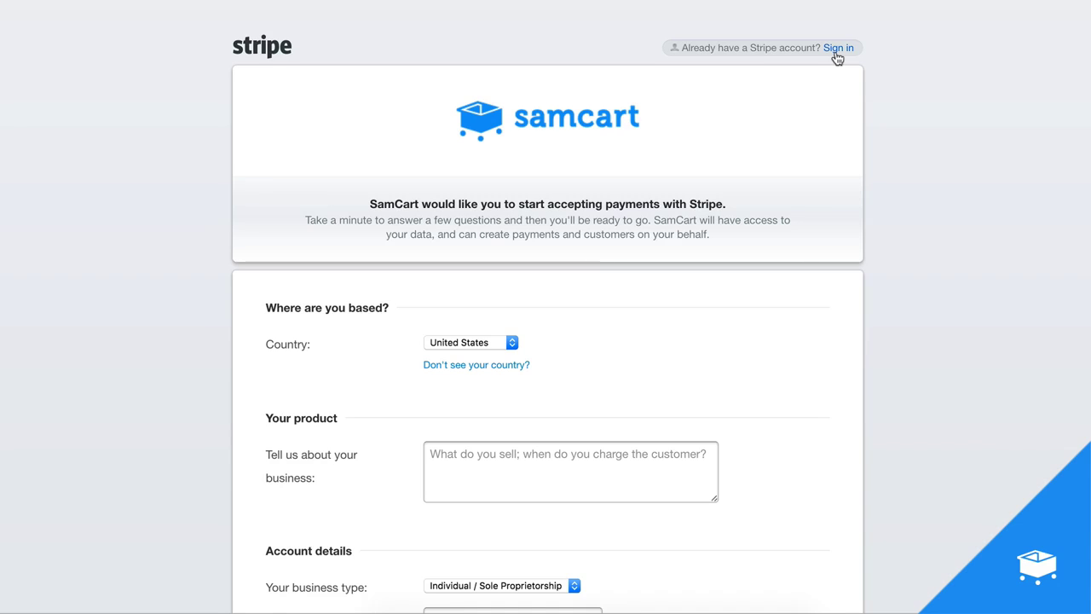
- Sign in to the existing Stripe login and connect its 5minutemarketing account to SamCart
scroll(860, 261, "down", 5)
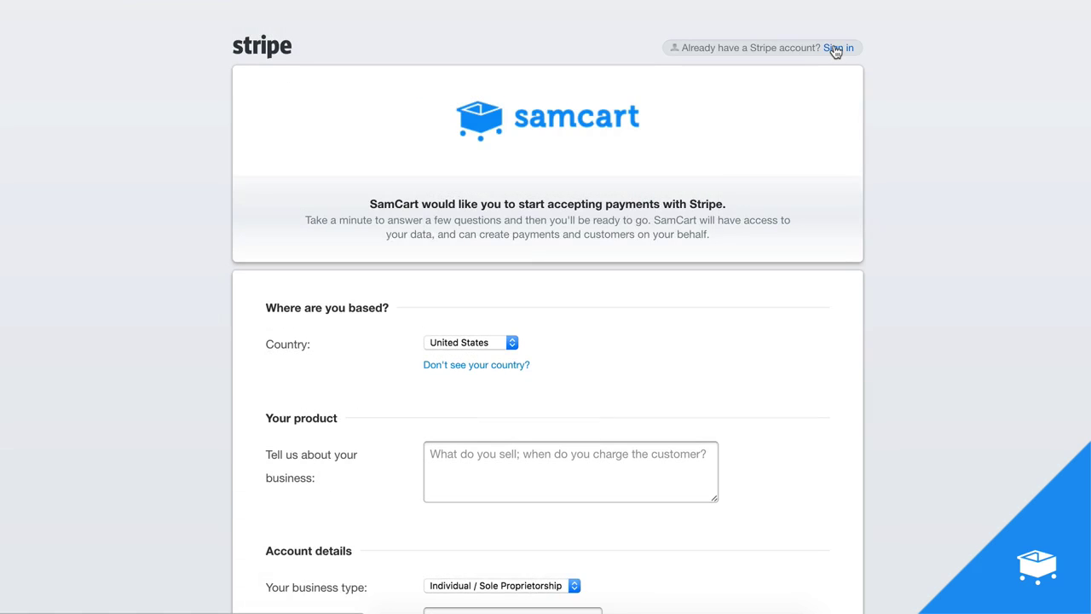
left_click(836, 49)
left_click(547, 366)
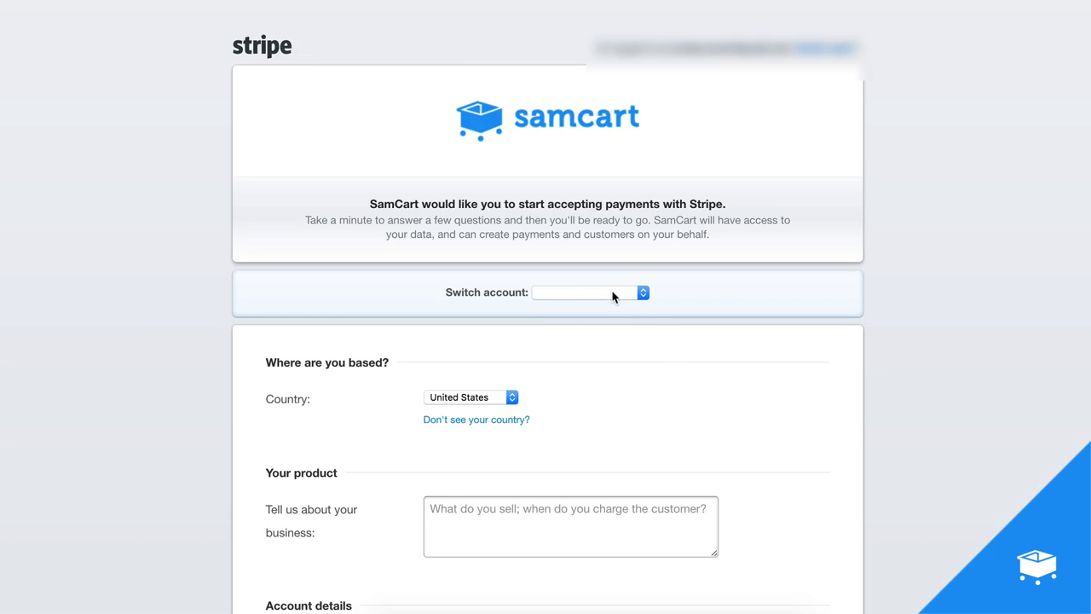
left_click(612, 292)
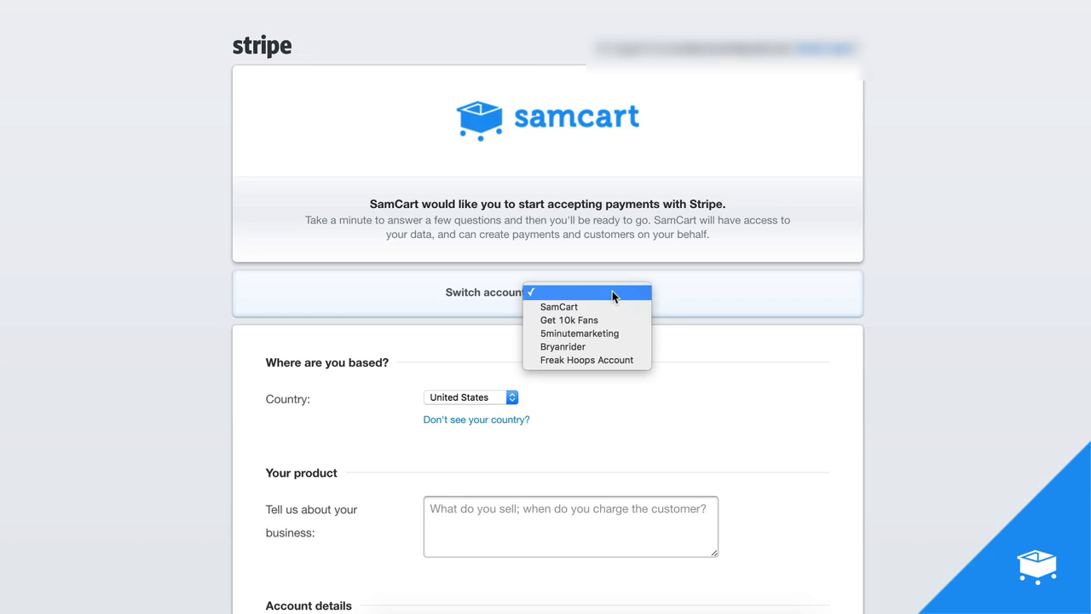
left_click(613, 341)
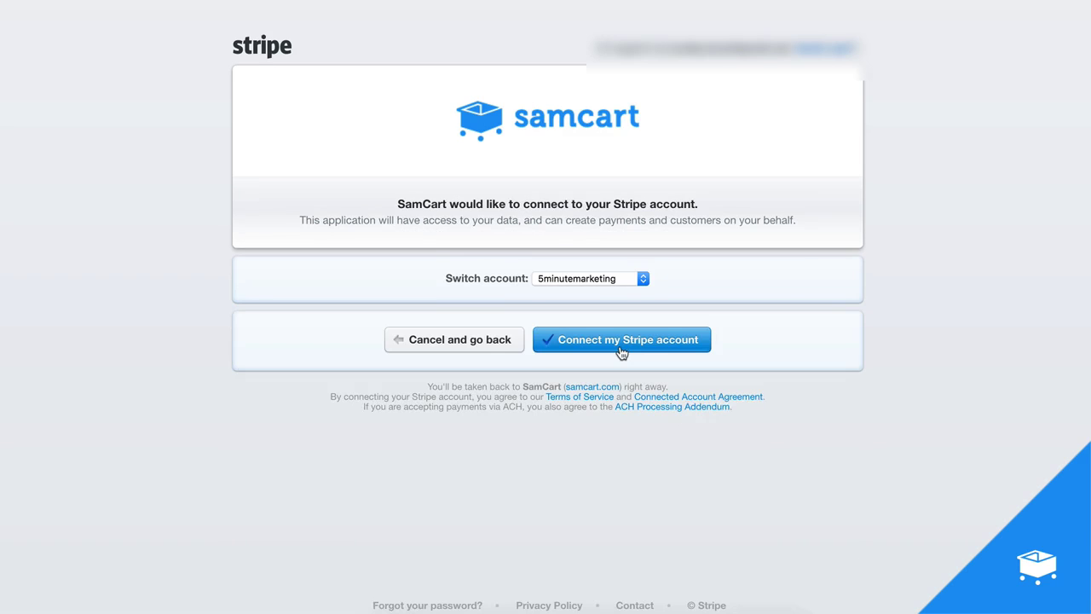
left_click(619, 348)
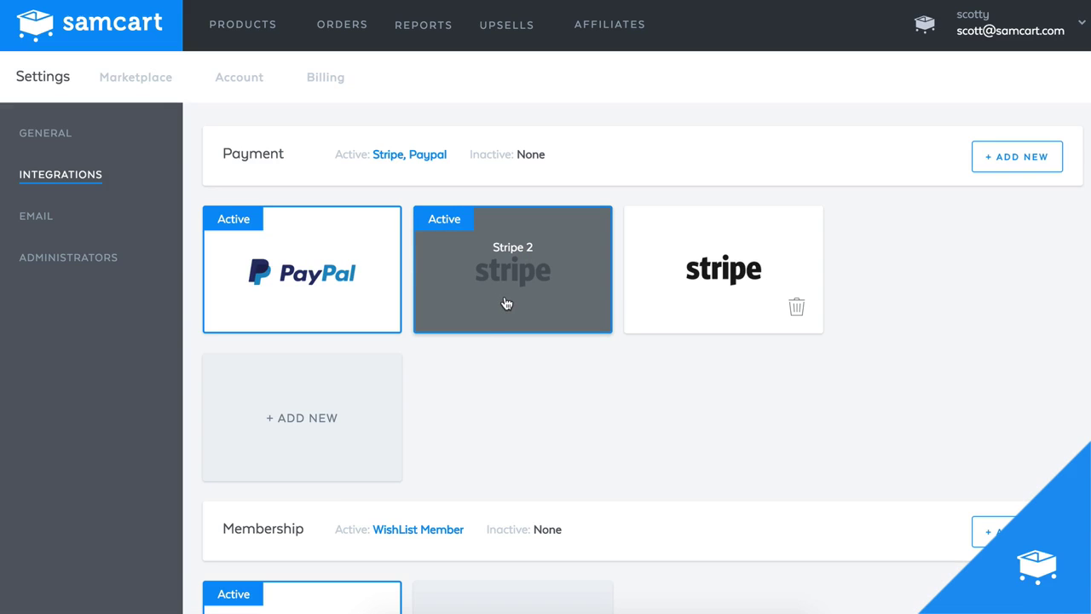
- Start adding a PayPal payment processor and request API signature credentials on the PayPal site
left_click(348, 404)
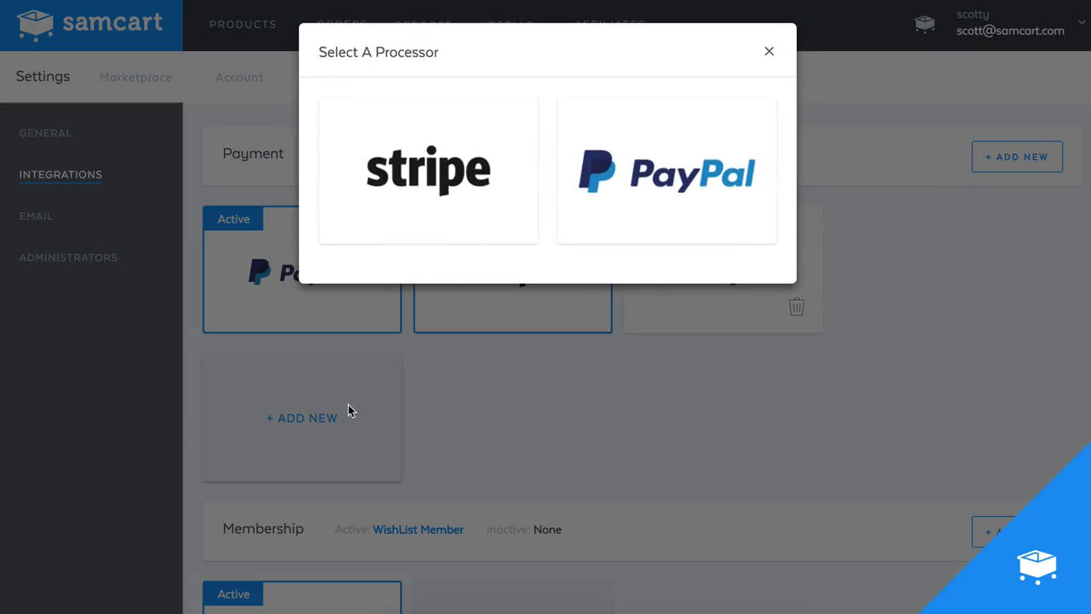
left_click(672, 228)
left_click(498, 120)
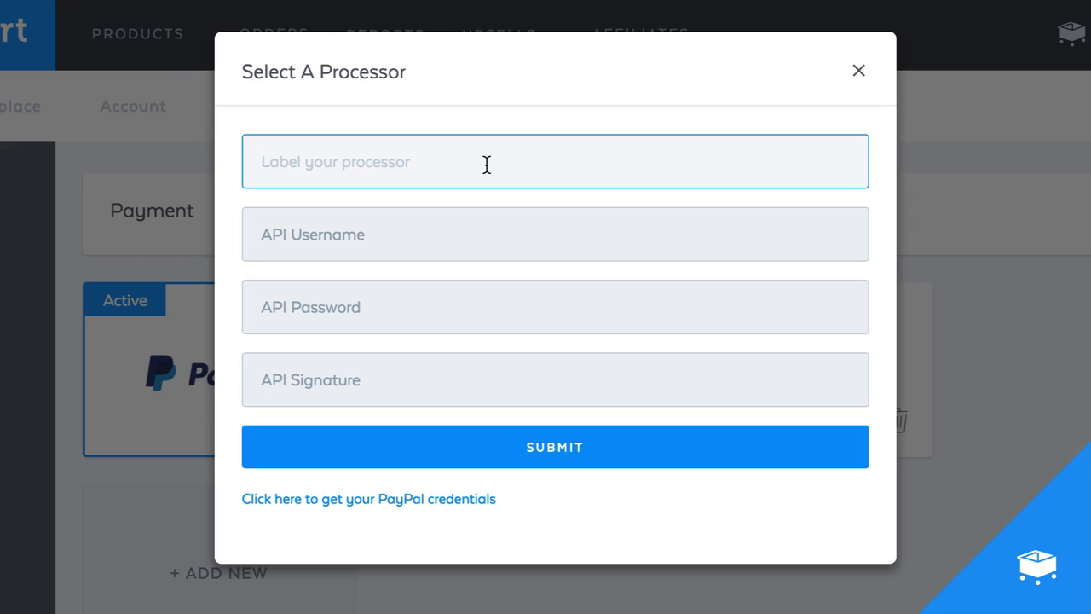
key("ctrl+v")
left_click(500, 232)
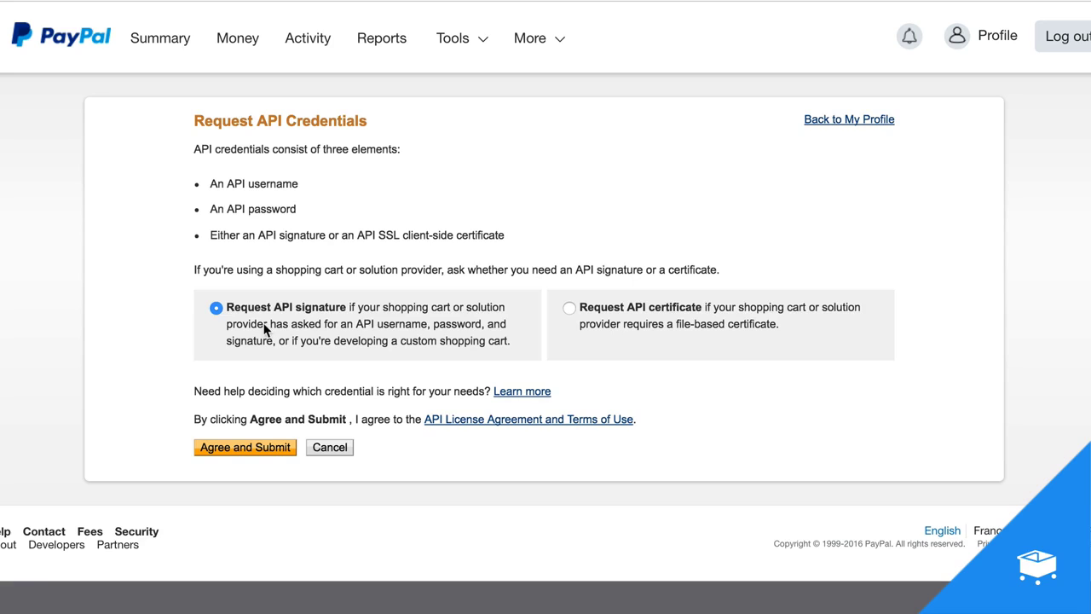
left_click(265, 452)
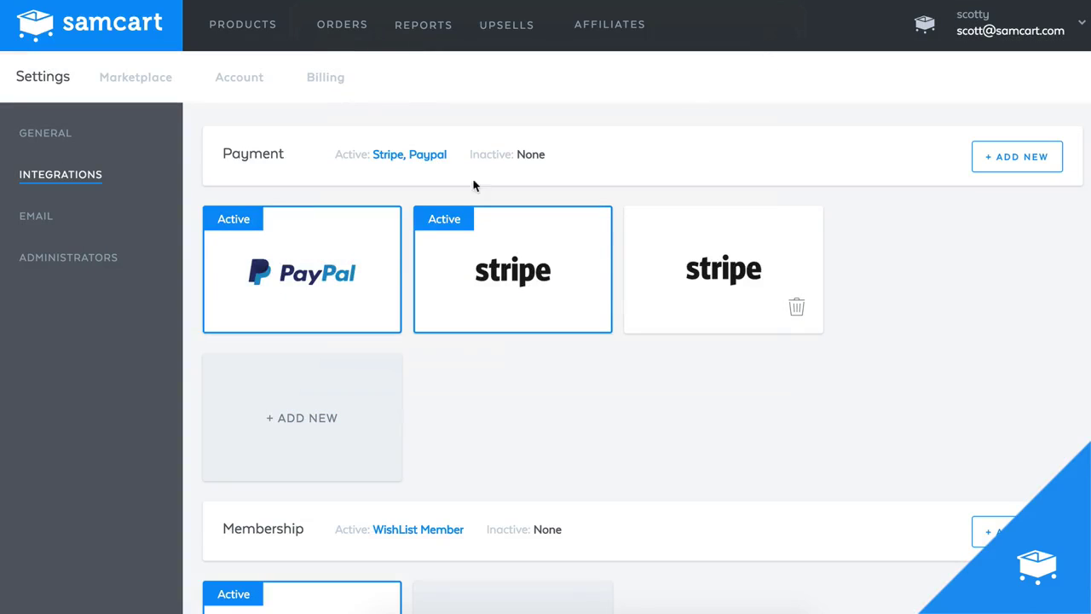
- Switch the Retargeting Hacks product from sandbox to live mode and save the changes
mouse_move(334, 299)
left_click(258, 29)
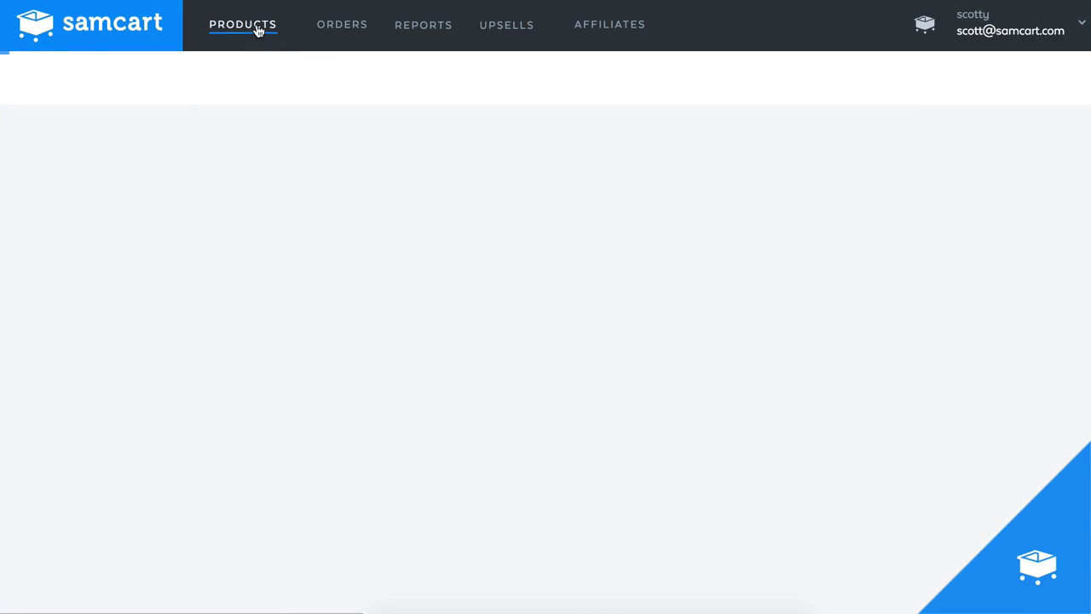
left_click(478, 454)
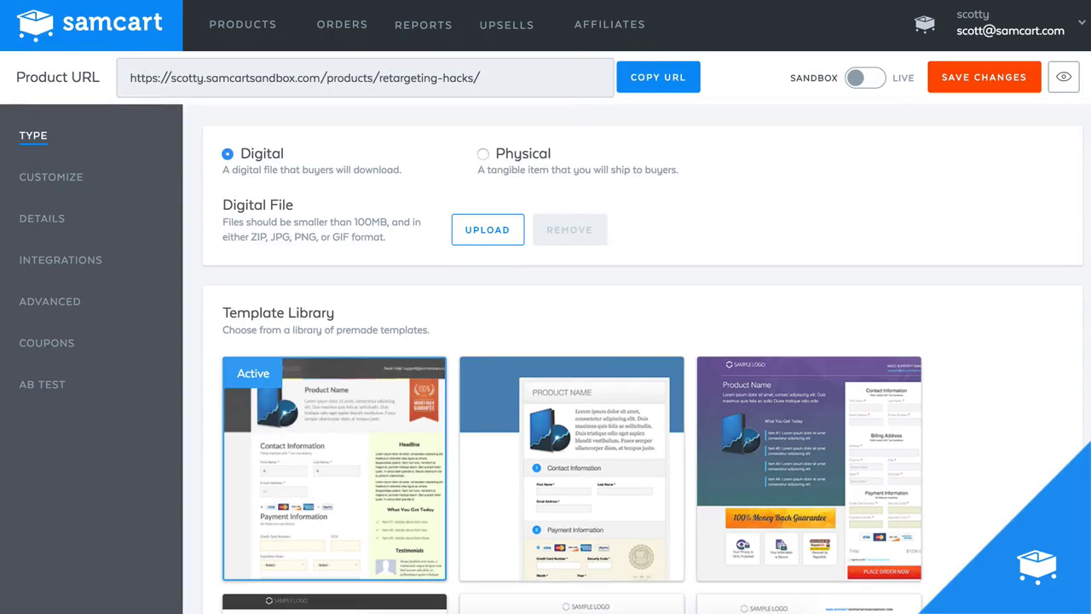
left_click(856, 80)
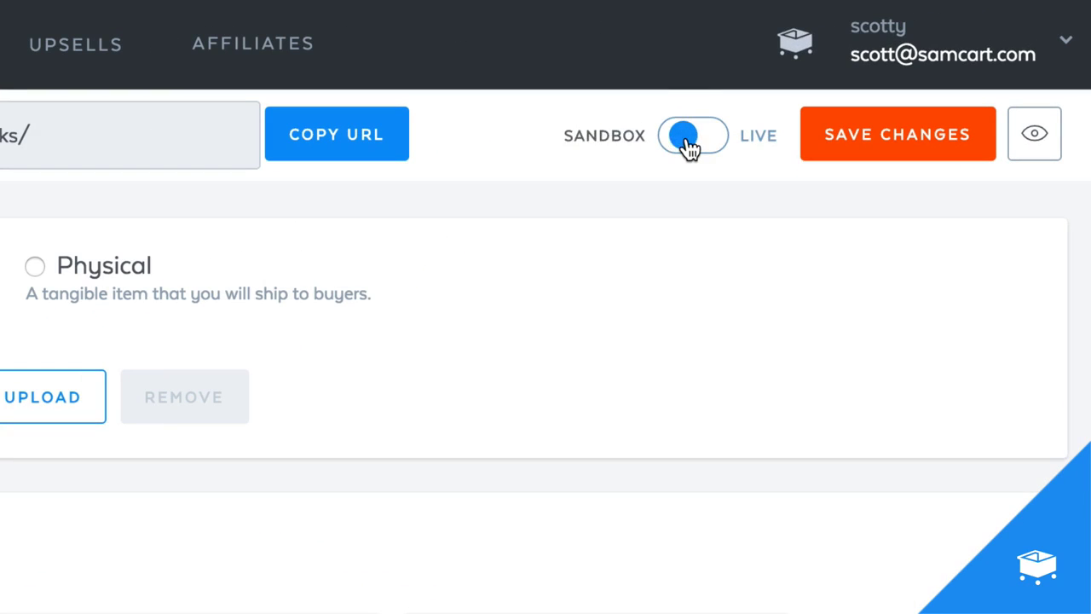
left_click(689, 147)
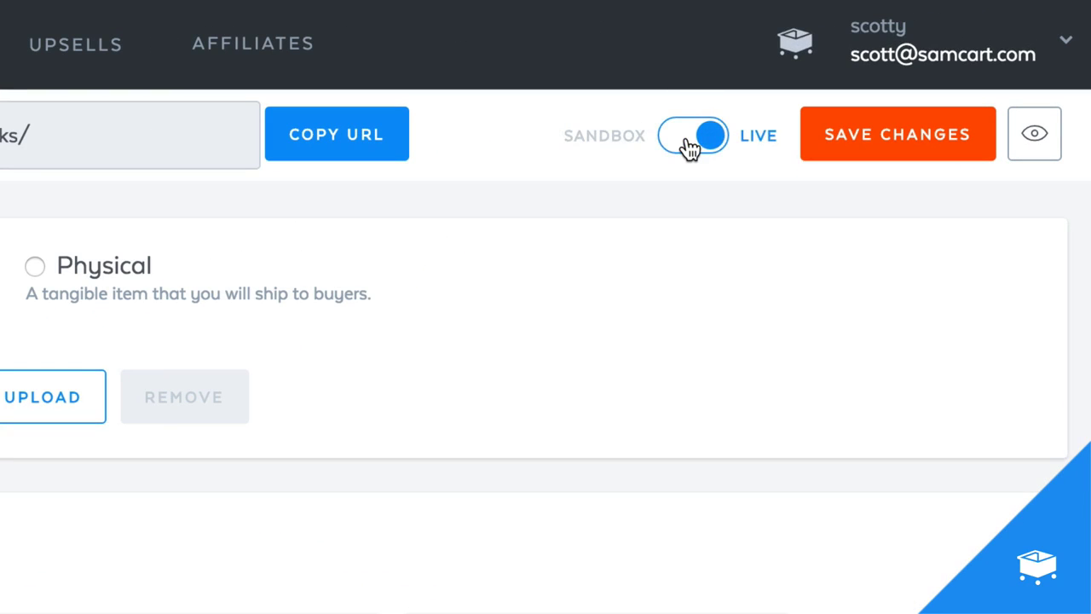
left_click(845, 146)
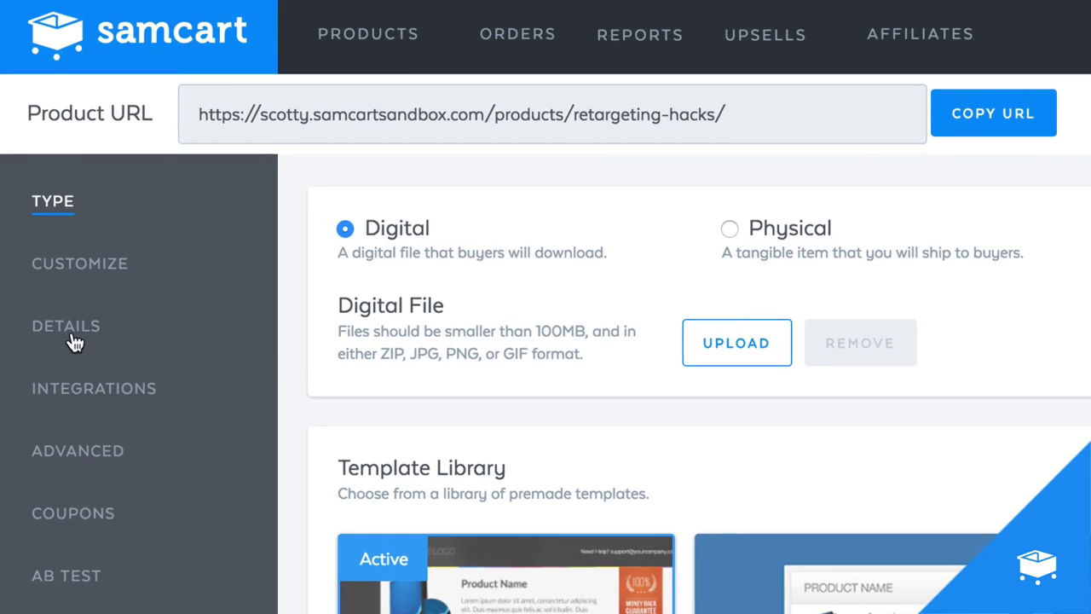
- Disallow PayPal payments in the product's details, save the change and check the payment section of its checkout page
left_click(68, 328)
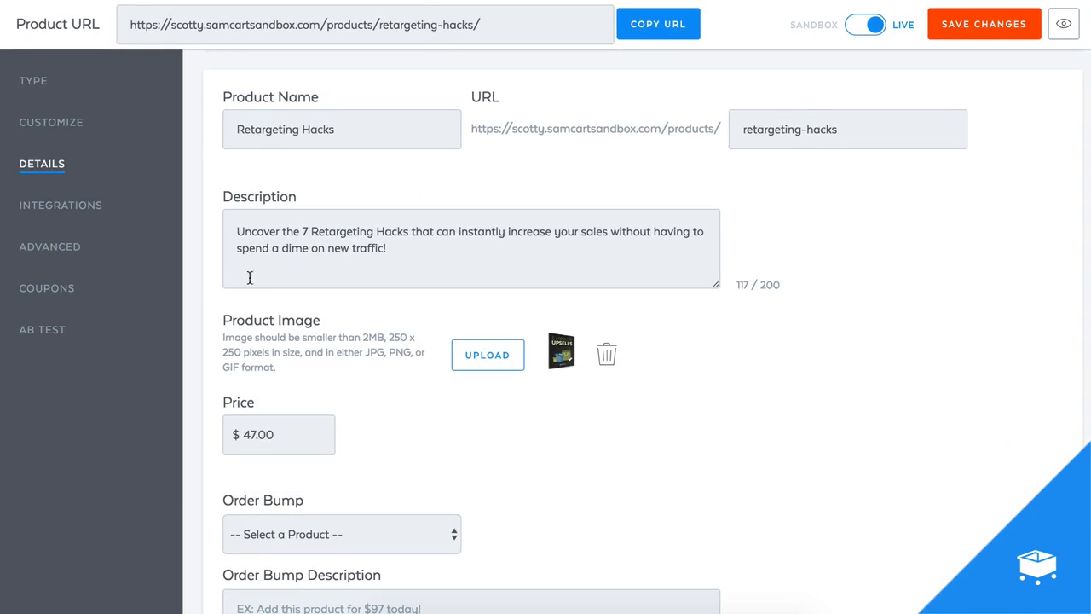
scroll(257, 276, "down", 3)
scroll(265, 273, "down", 3)
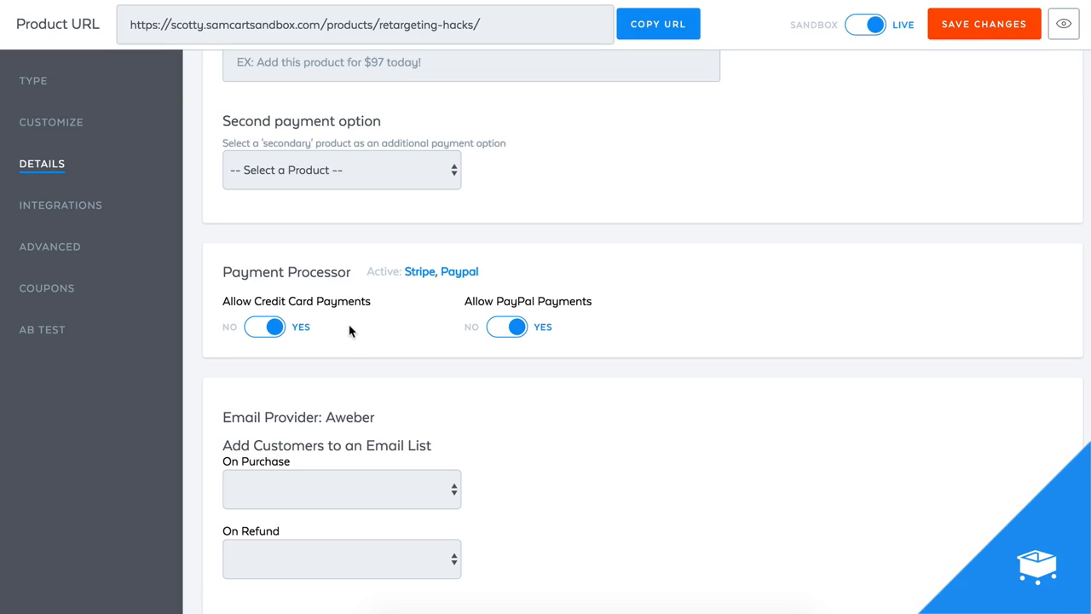
left_click(510, 338)
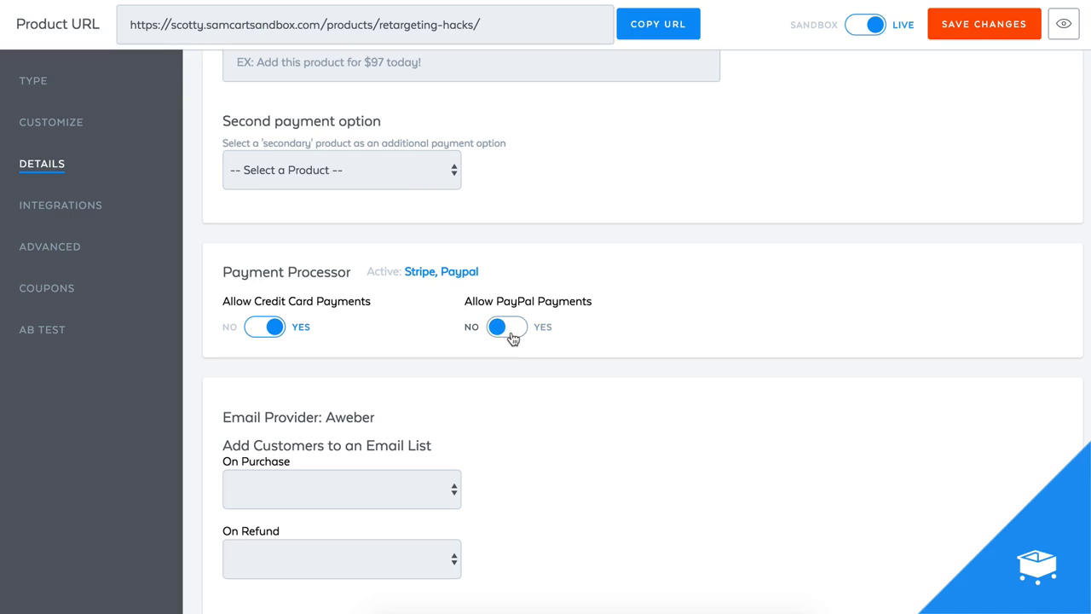
left_click(978, 31)
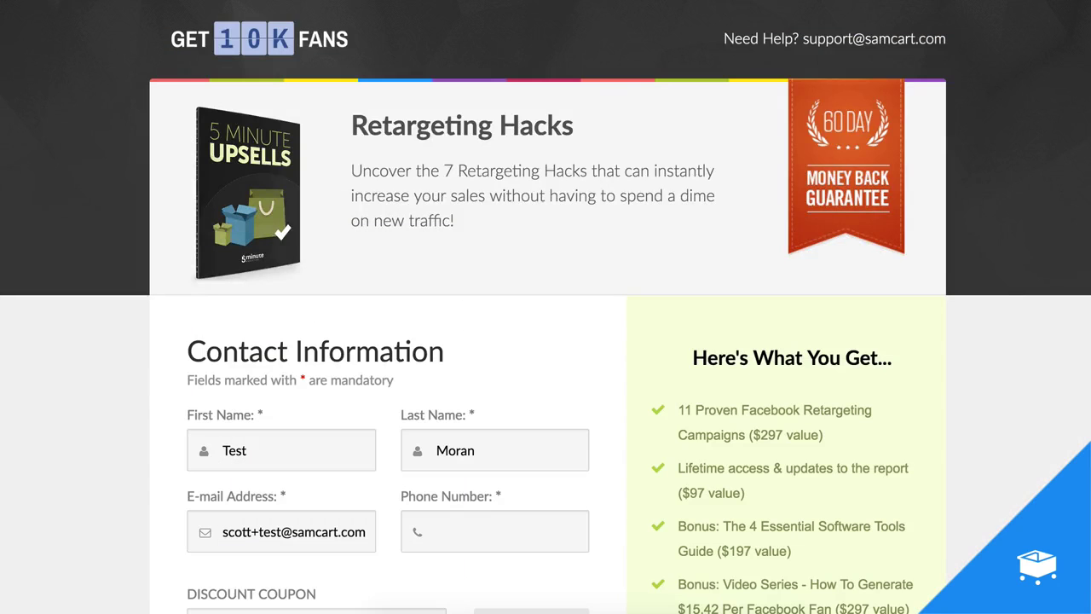
scroll(620, 290, "down", 7)
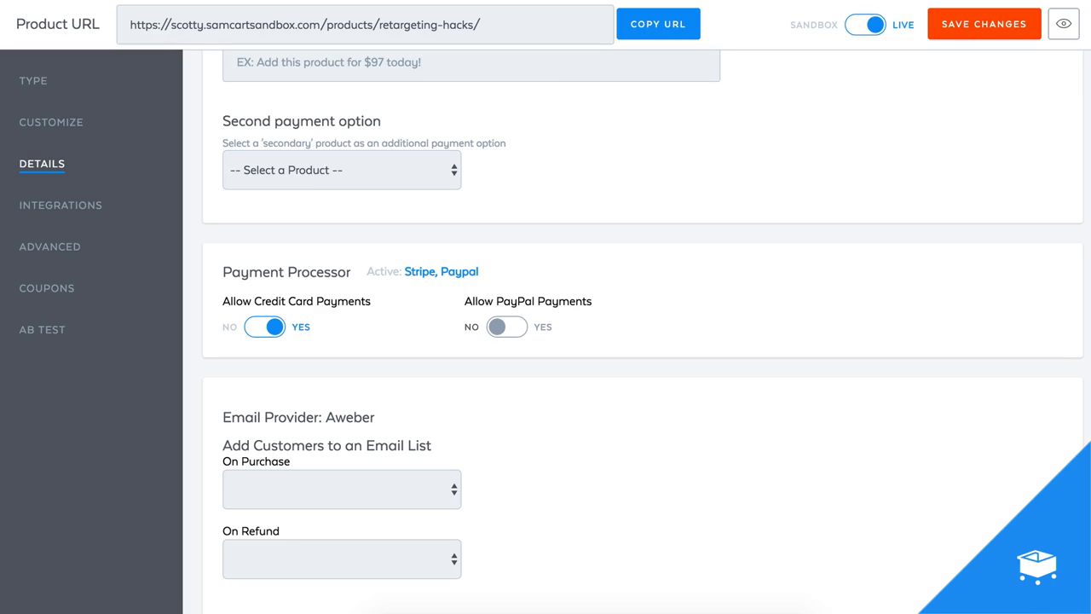
- Allow PayPal payments for the product again, save the change and reload its checkout page
left_click(506, 329)
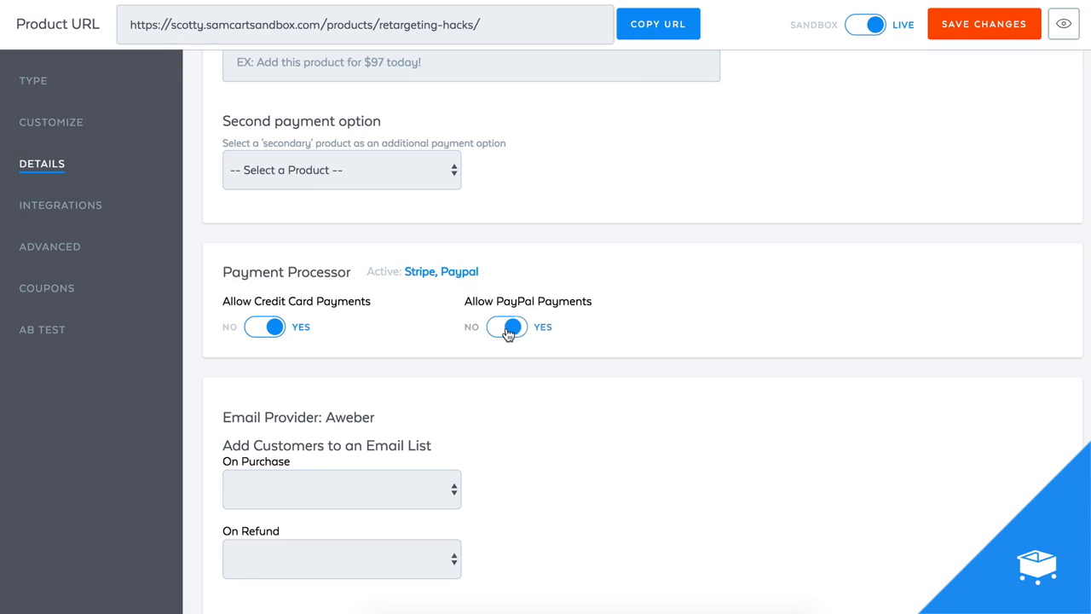
left_click(964, 33)
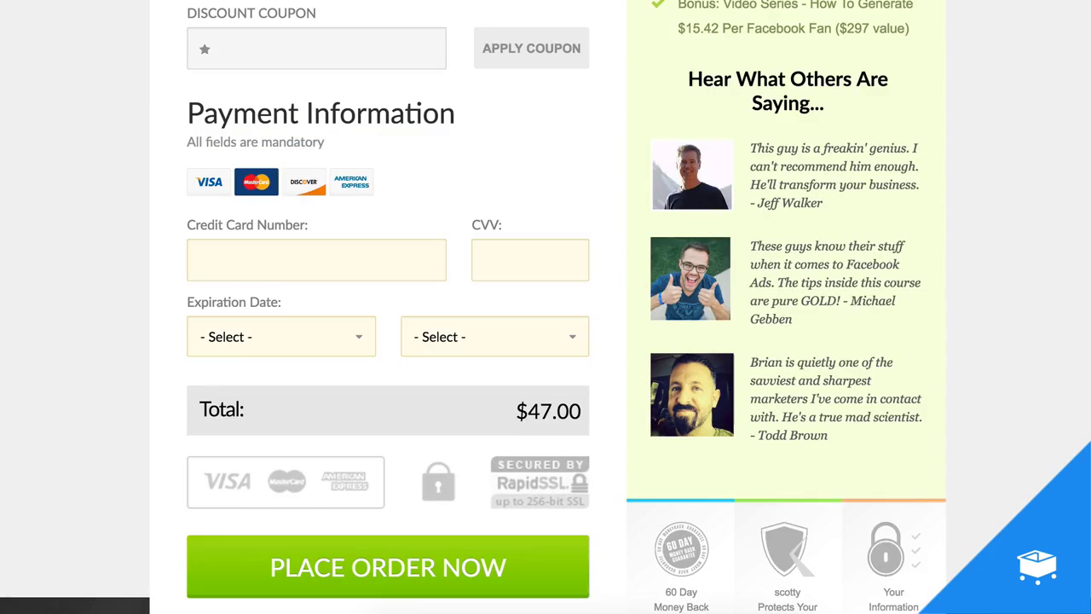
key("F5")
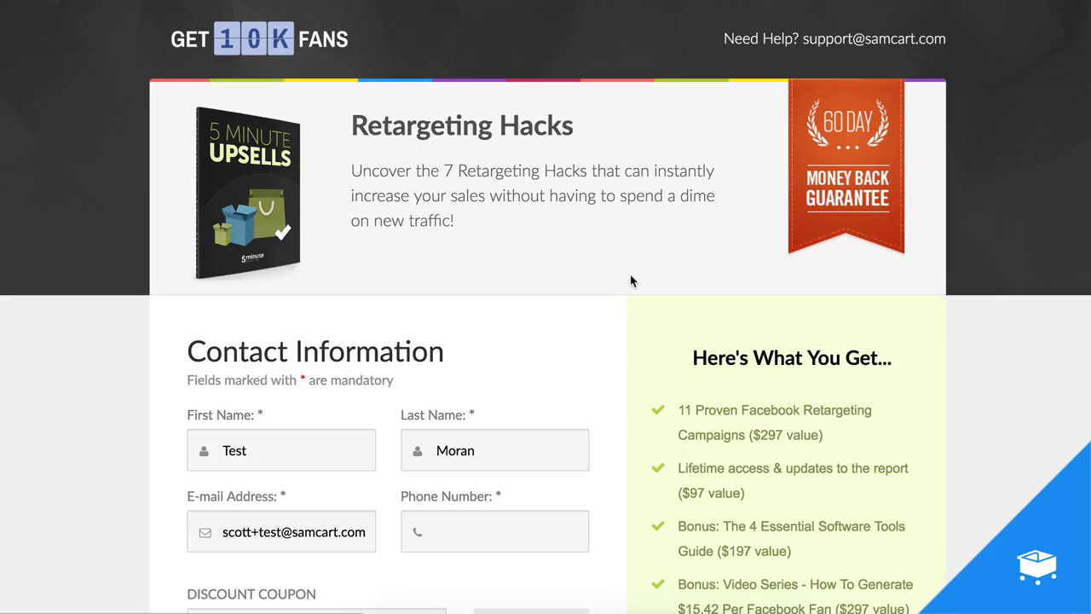
- Try the PayPal option in the checkout page's payment section, and switch back to credit card
scroll(635, 286, "down", 5)
scroll(631, 271, "down", 2)
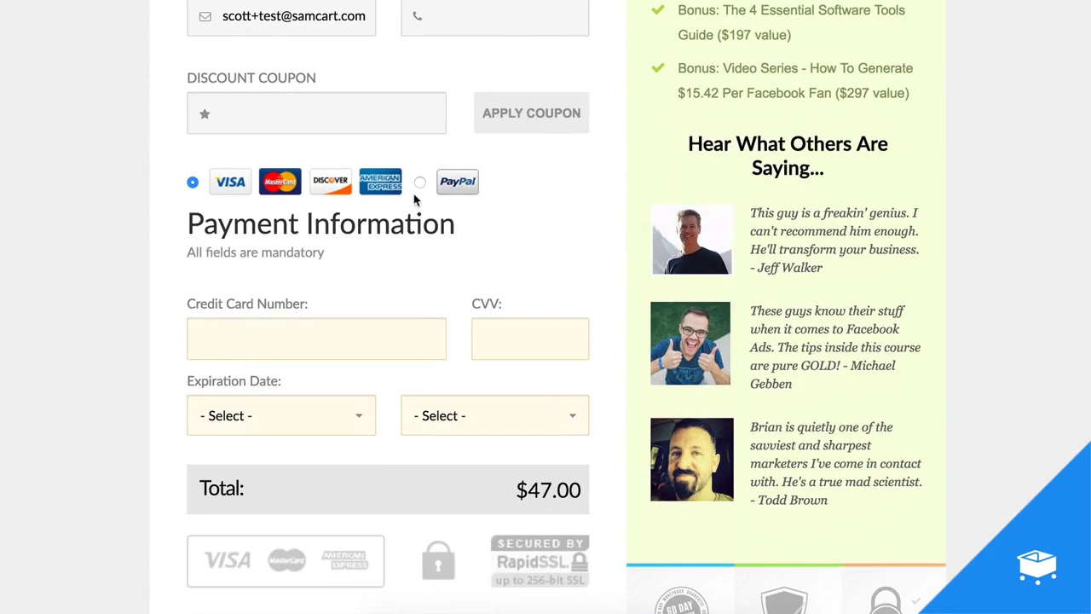
left_click(420, 182)
left_click(193, 182)
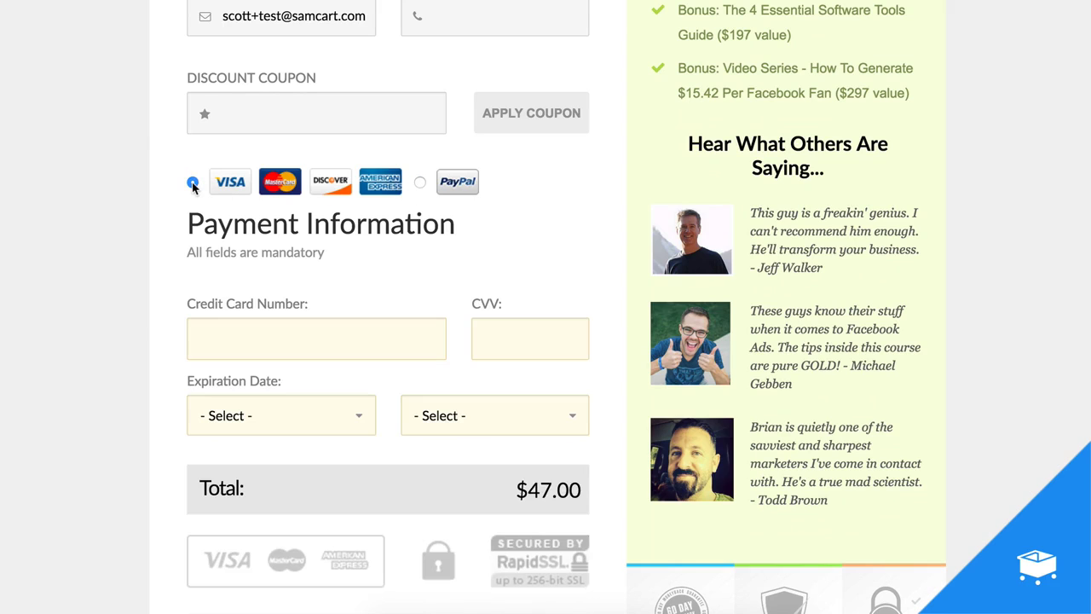